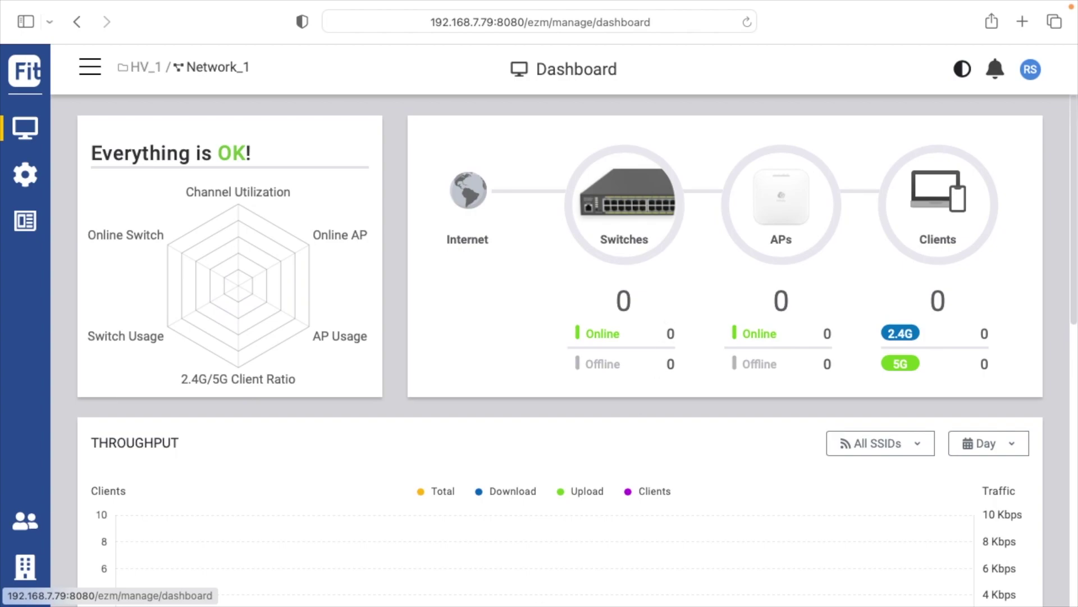
Register a new device in the Inventory manually with serial LCT6F2I1-8073.
mouse_move(24, 570)
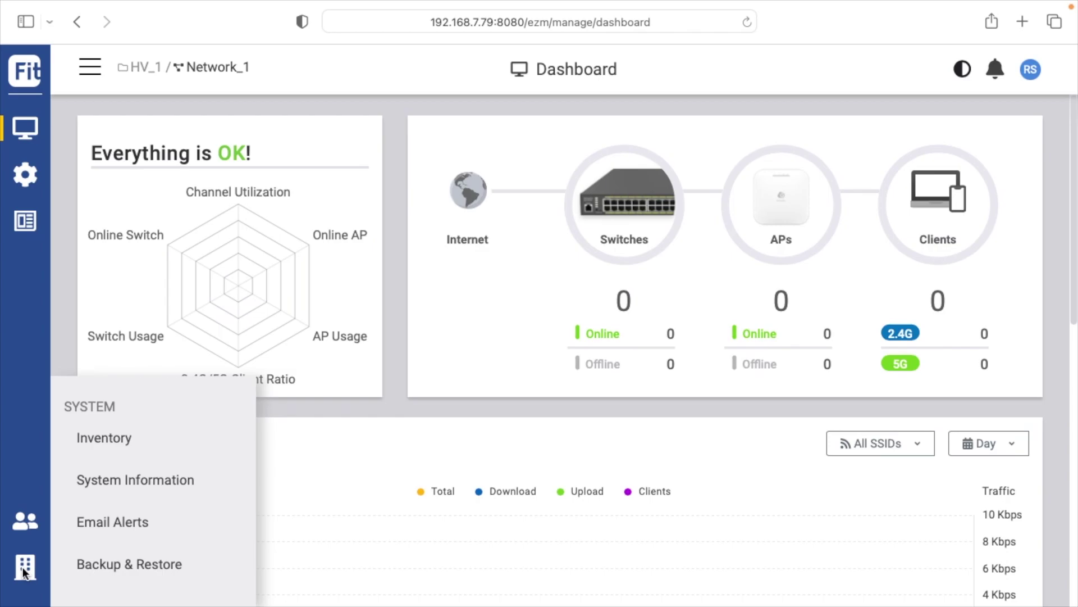
click(152, 438)
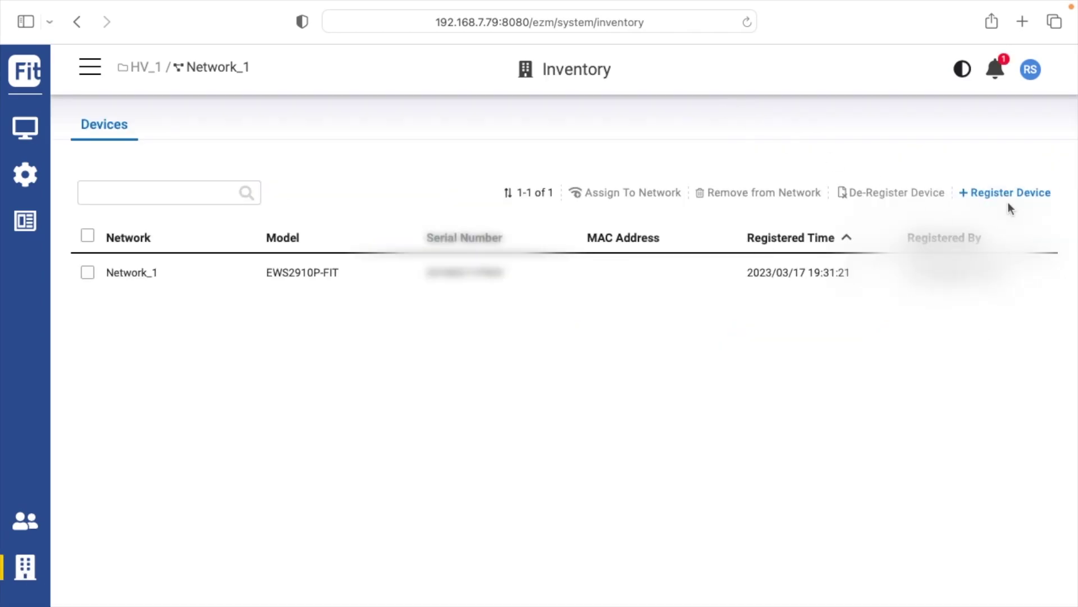
click(1014, 191)
click(637, 167)
click(531, 251)
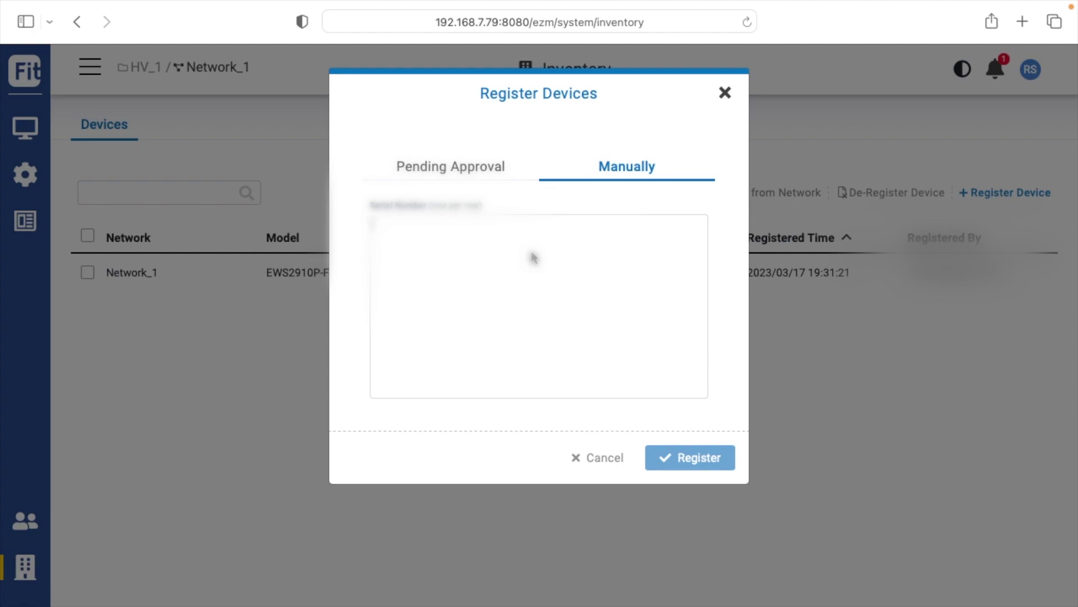
text(LCT6F2I1-8073)
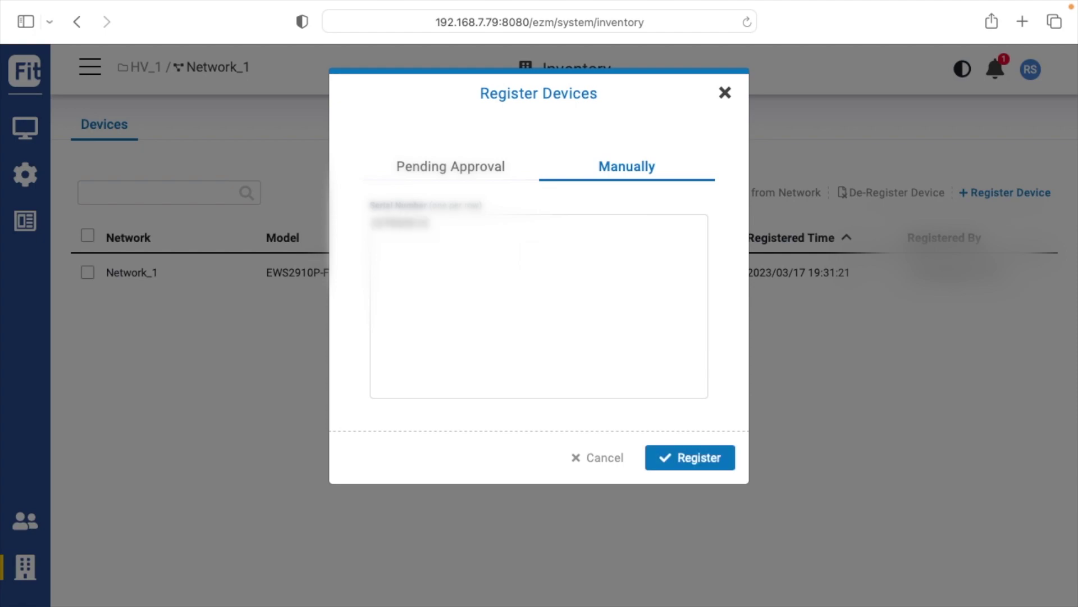
click(679, 458)
click(702, 282)
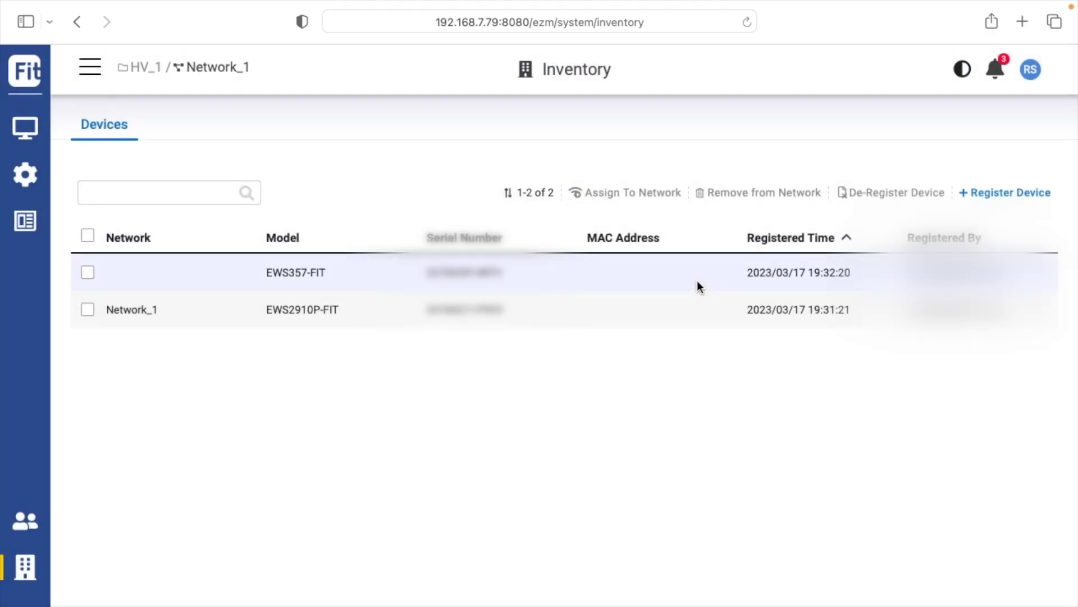
Assign the newly registered EWS357-FIT to Network_1 under the HV_1 site.
click(88, 271)
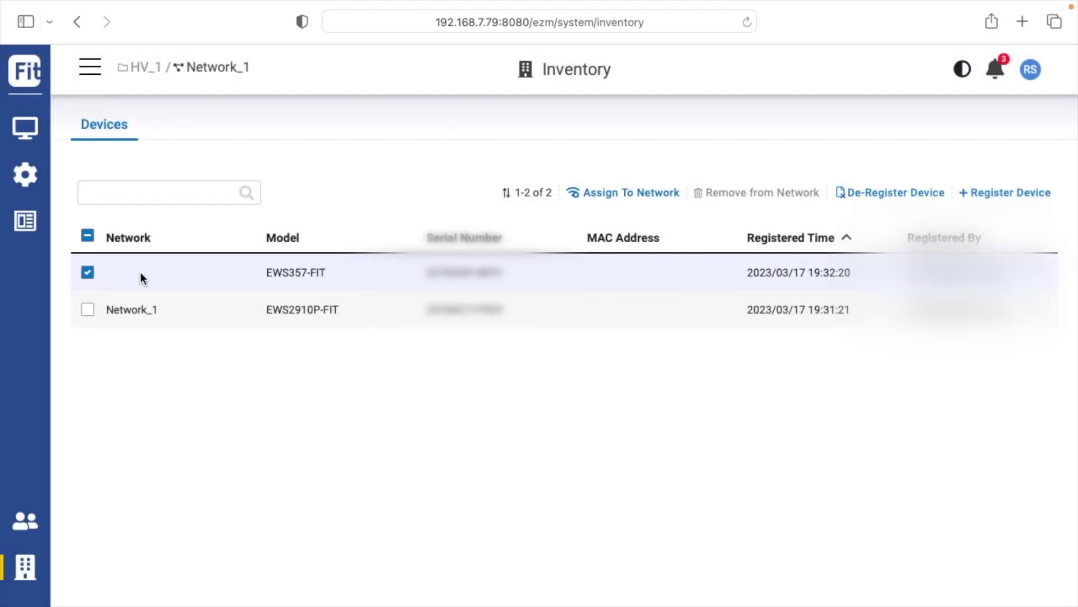
click(639, 192)
click(420, 162)
click(702, 184)
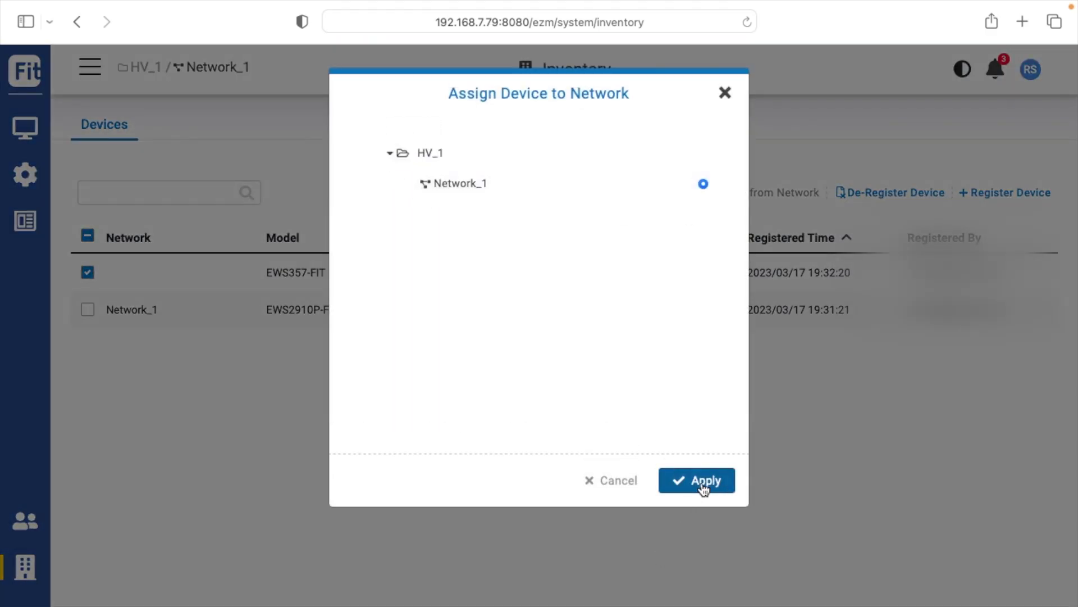
click(703, 482)
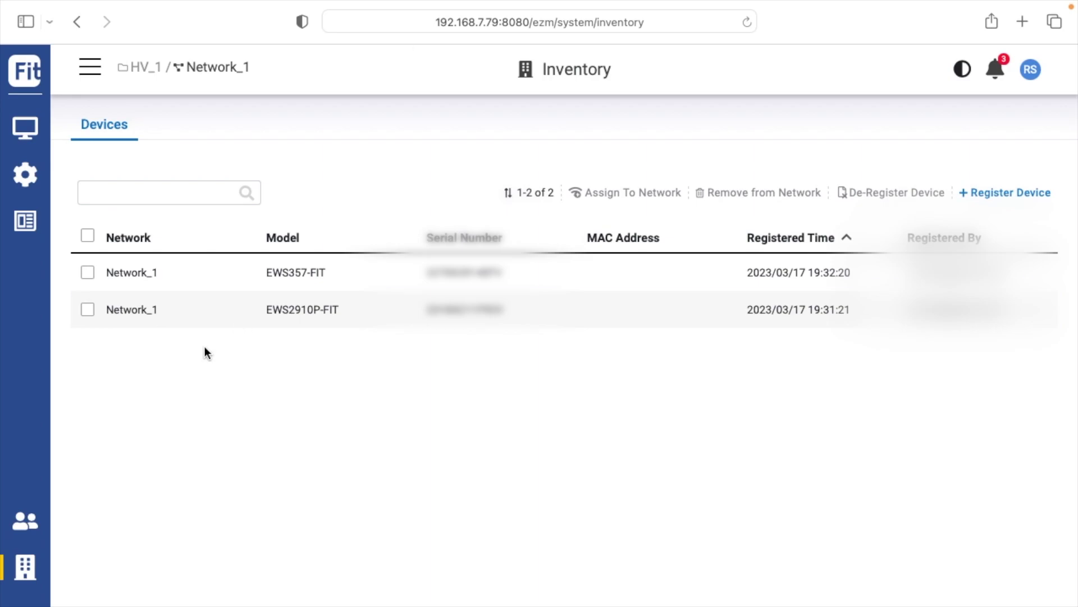
click(27, 128)
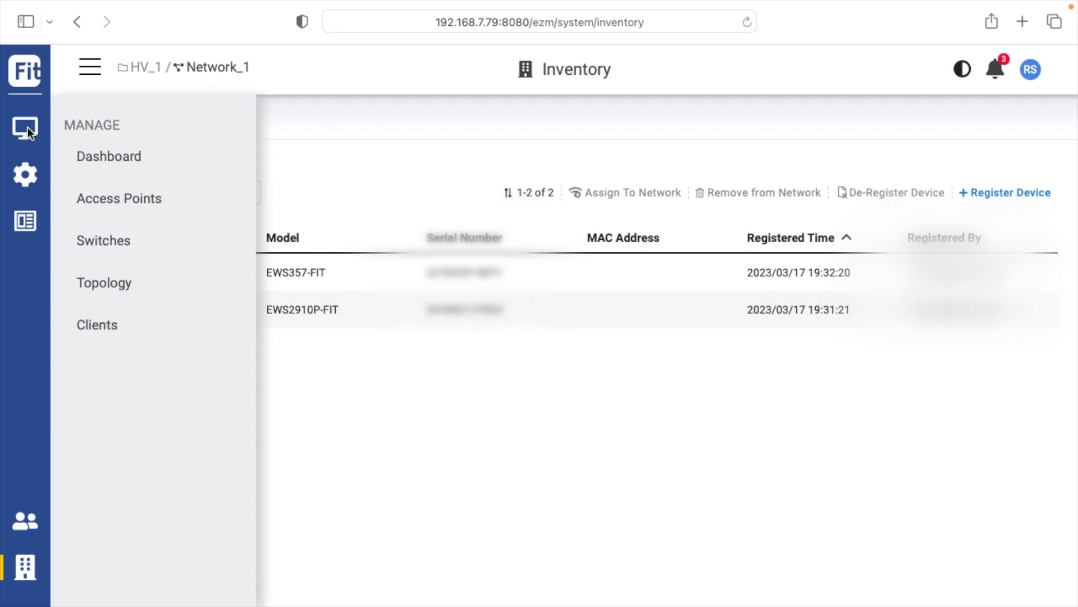
Go to the Dashboard to see the switch, AP and client now online.
click(108, 157)
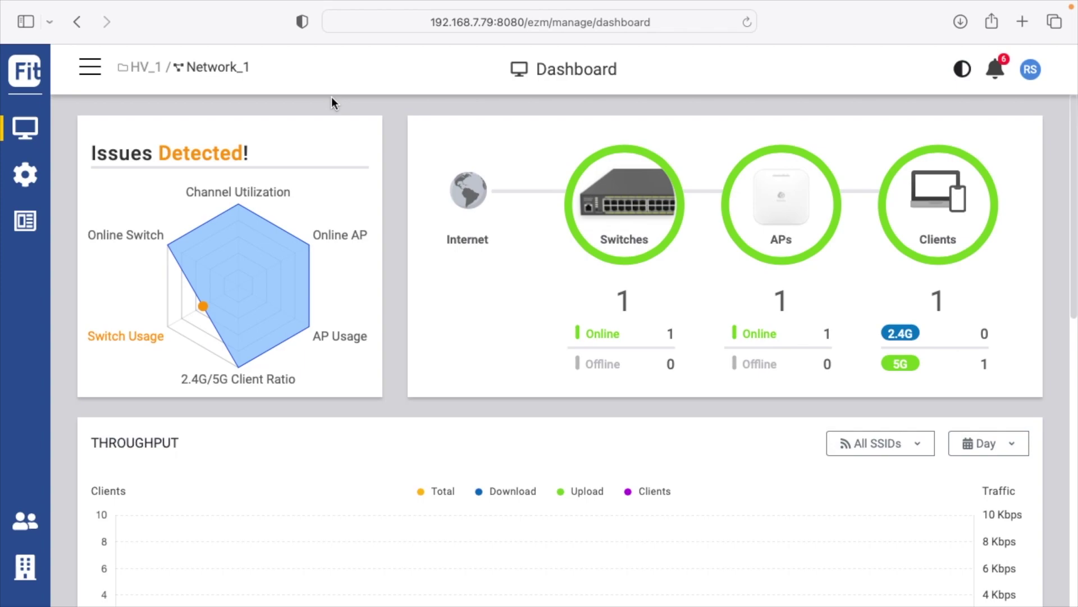
Open the EWS357-FIT's detail page from the Access Points list.
mouse_move(29, 125)
click(109, 196)
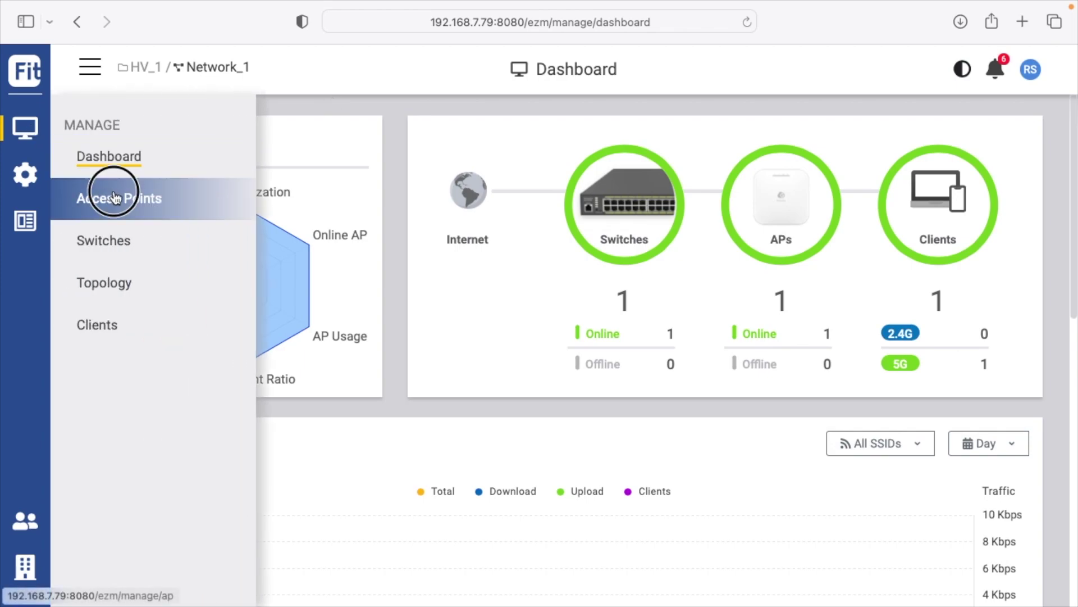
mouse_move(897, 279)
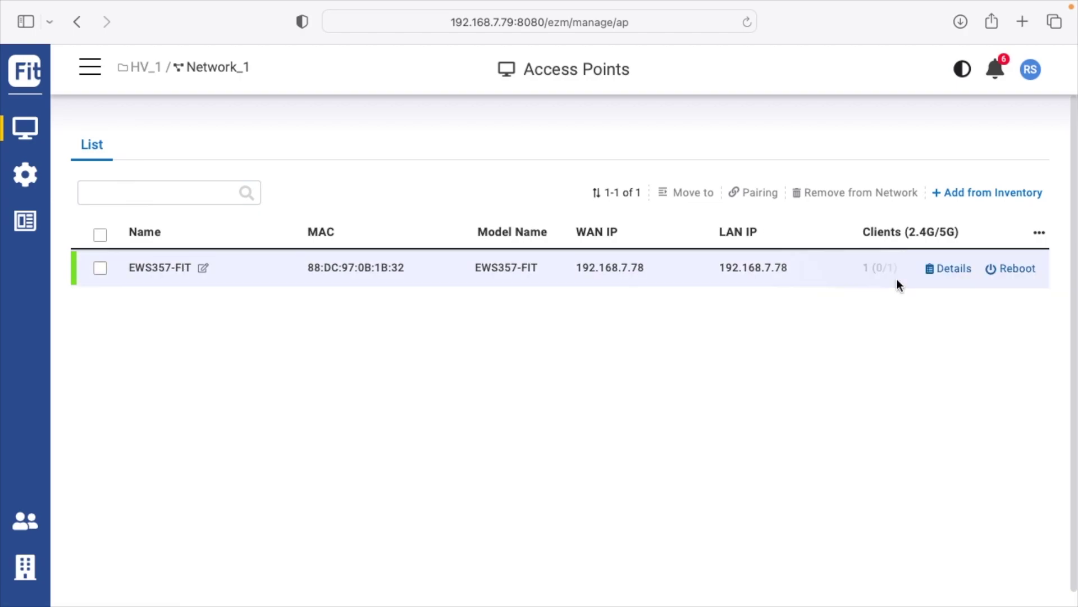
click(953, 268)
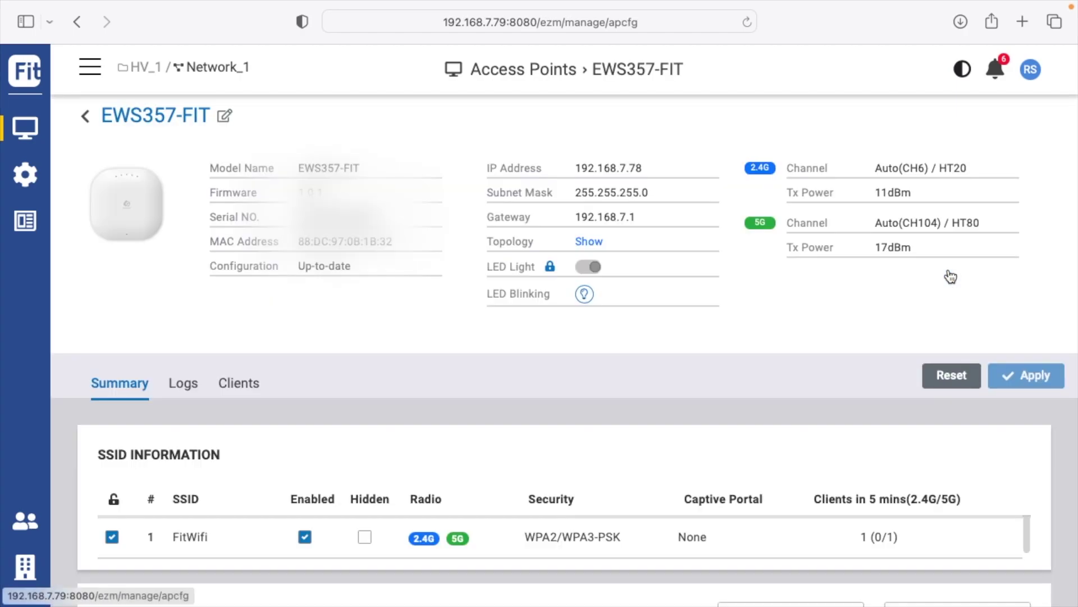
Review the access point's SSID and radio sections, then view its logs and connected clients.
scroll(877, 352, down, 3)
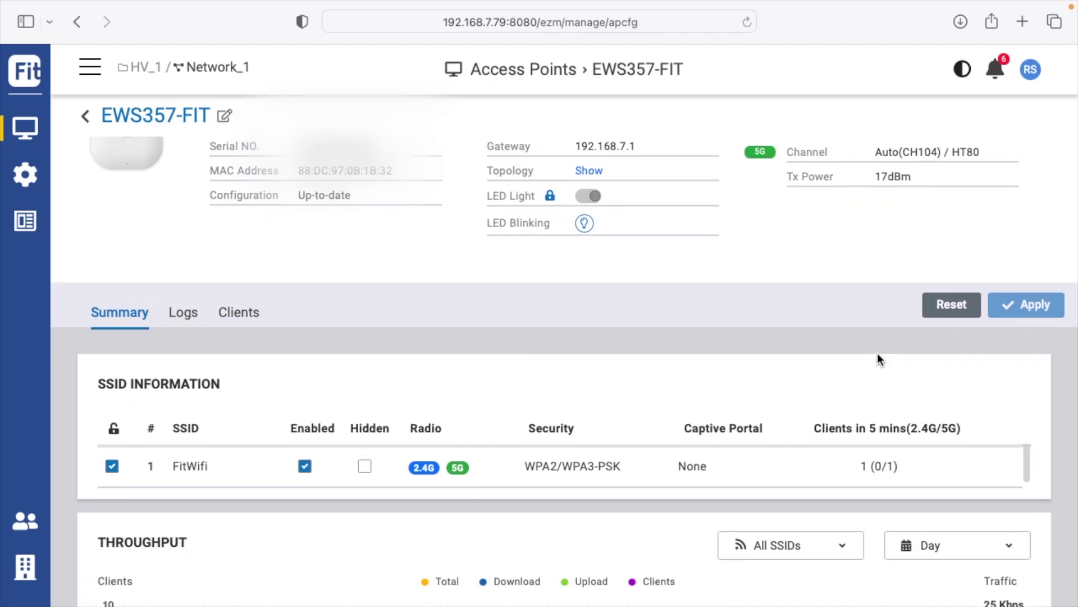
scroll(510, 402, down, 3)
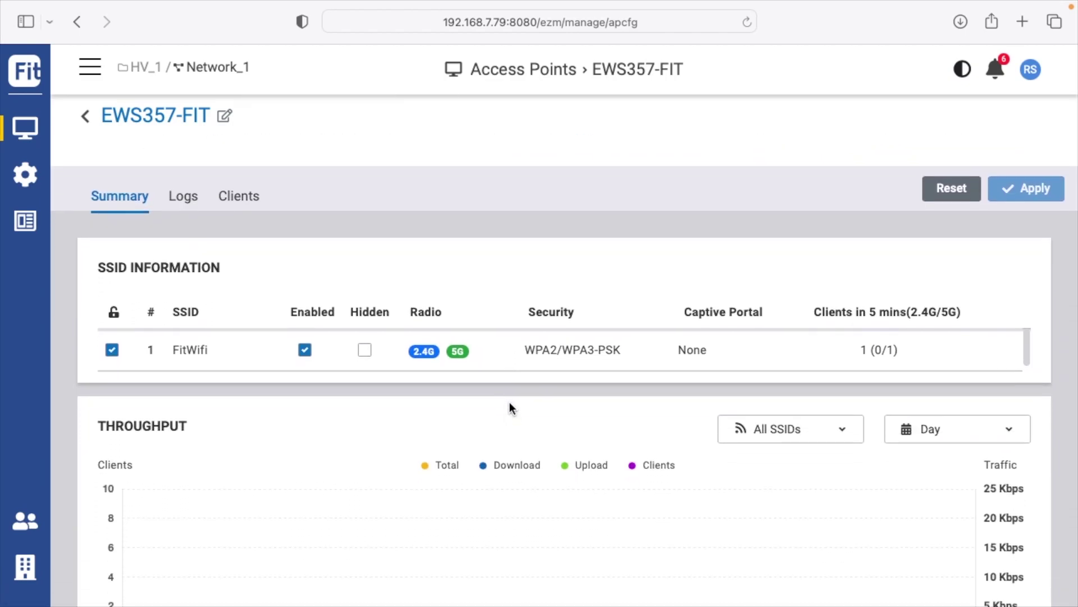
scroll(510, 402, down, 8)
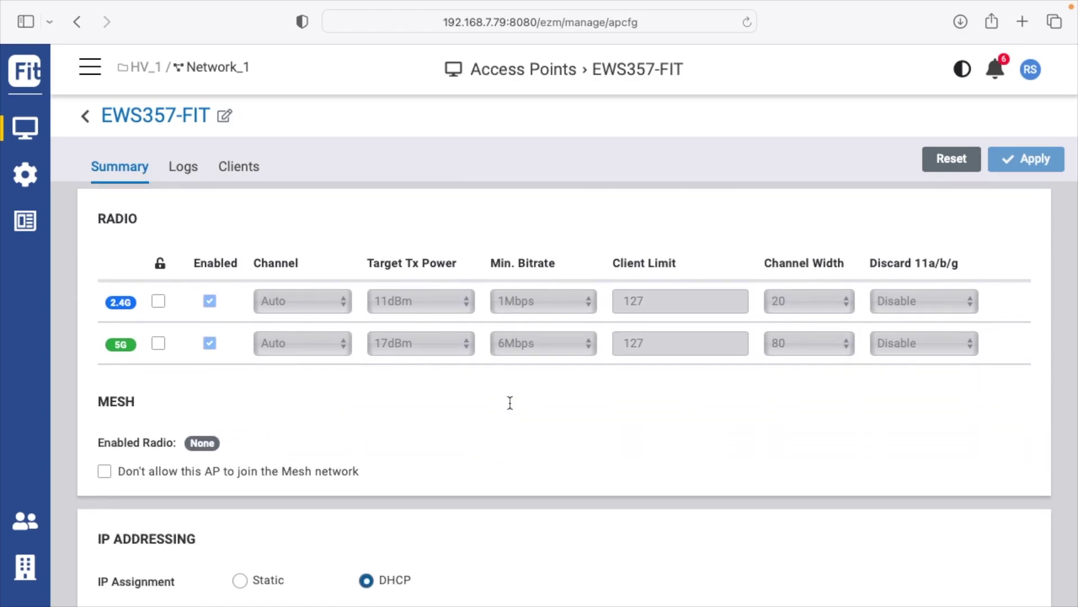
scroll(509, 402, down, 5)
scroll(510, 402, up, 15)
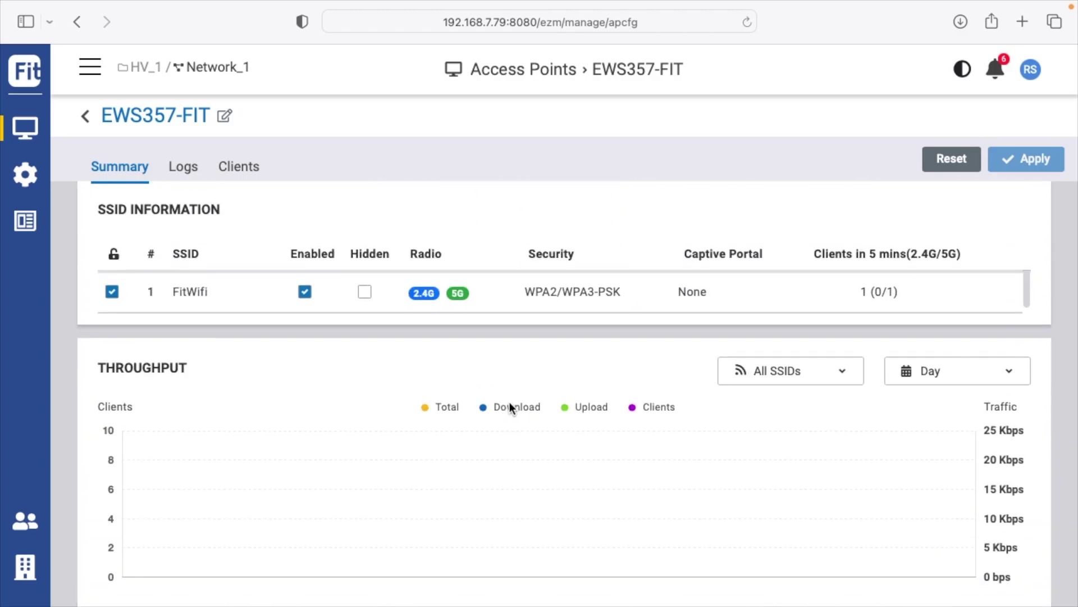
scroll(510, 402, up, 5)
click(185, 360)
click(243, 357)
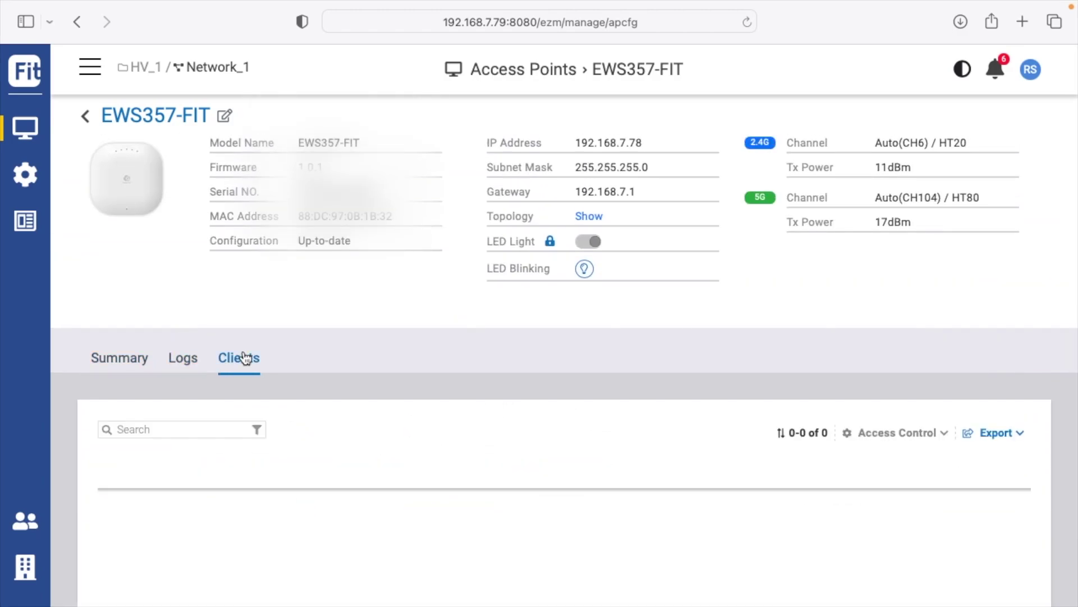
Open the FitWifi SSID's wireless settings from Network_1's SSID list.
click(22, 179)
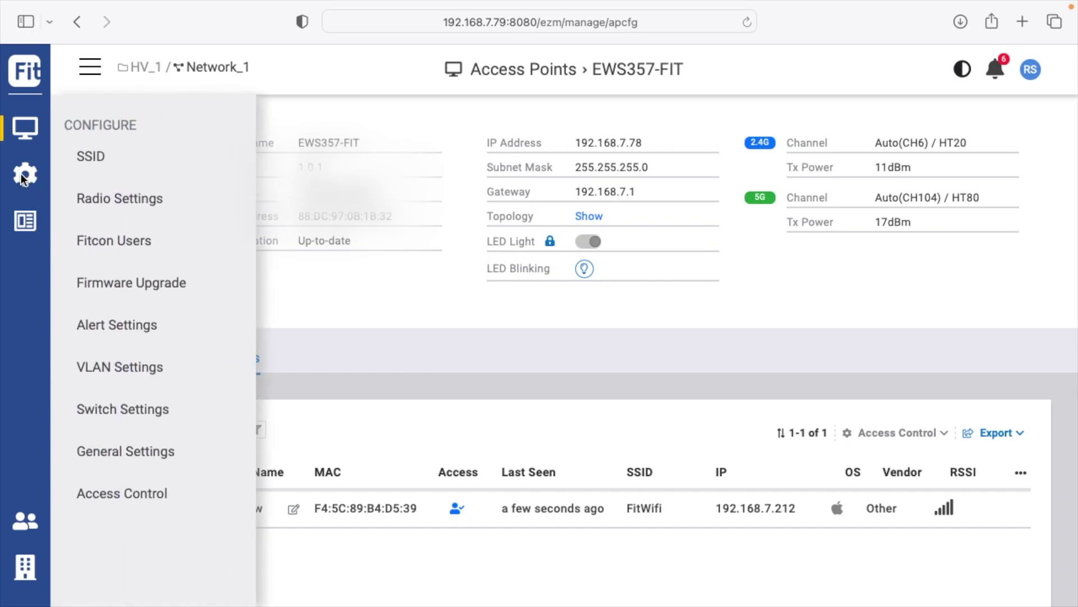
click(90, 163)
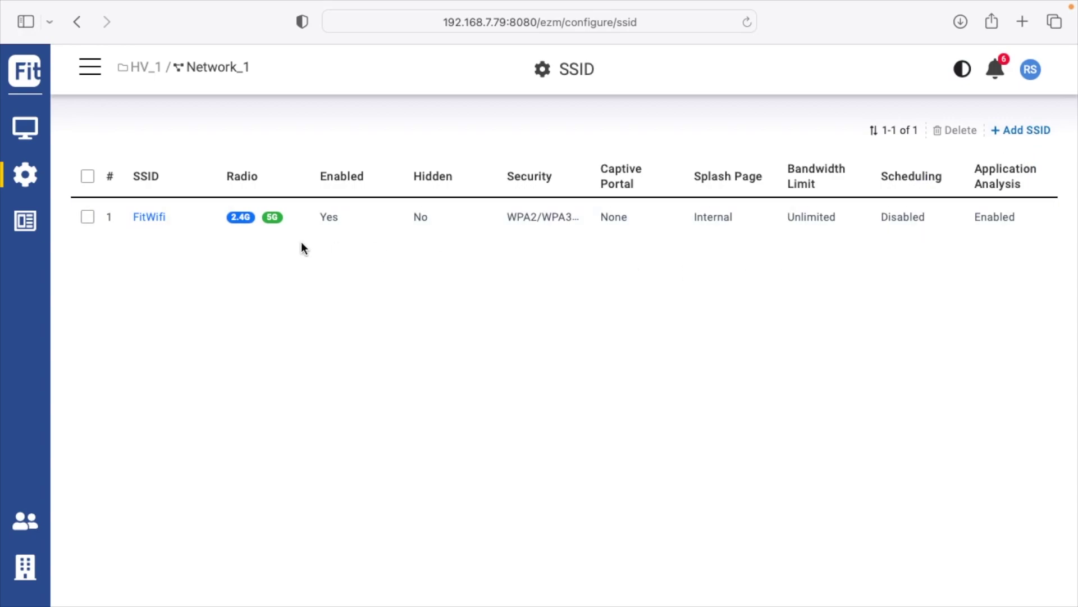
click(156, 225)
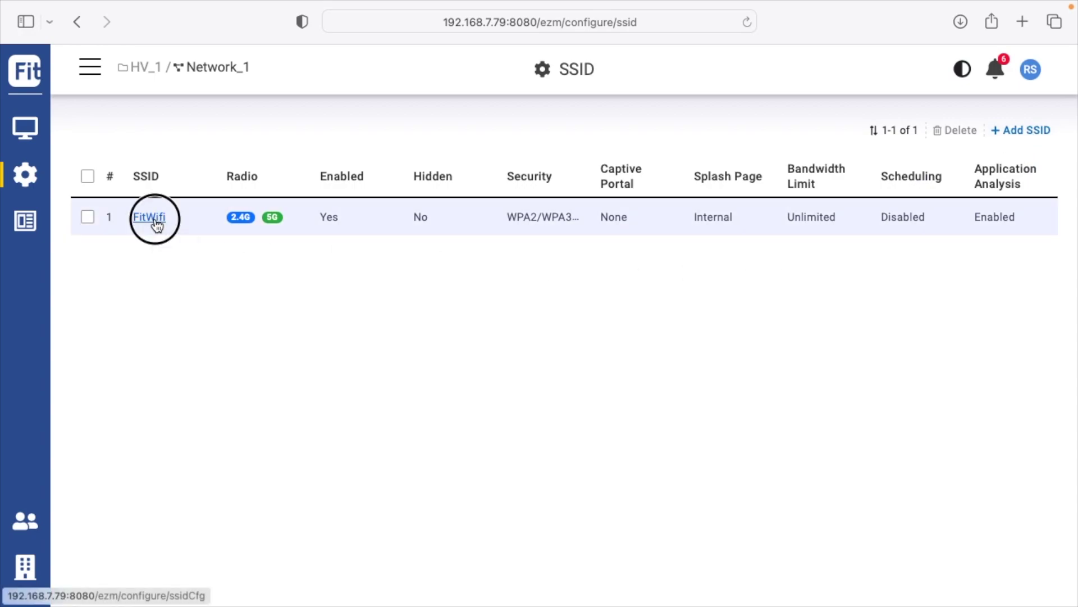
click(157, 225)
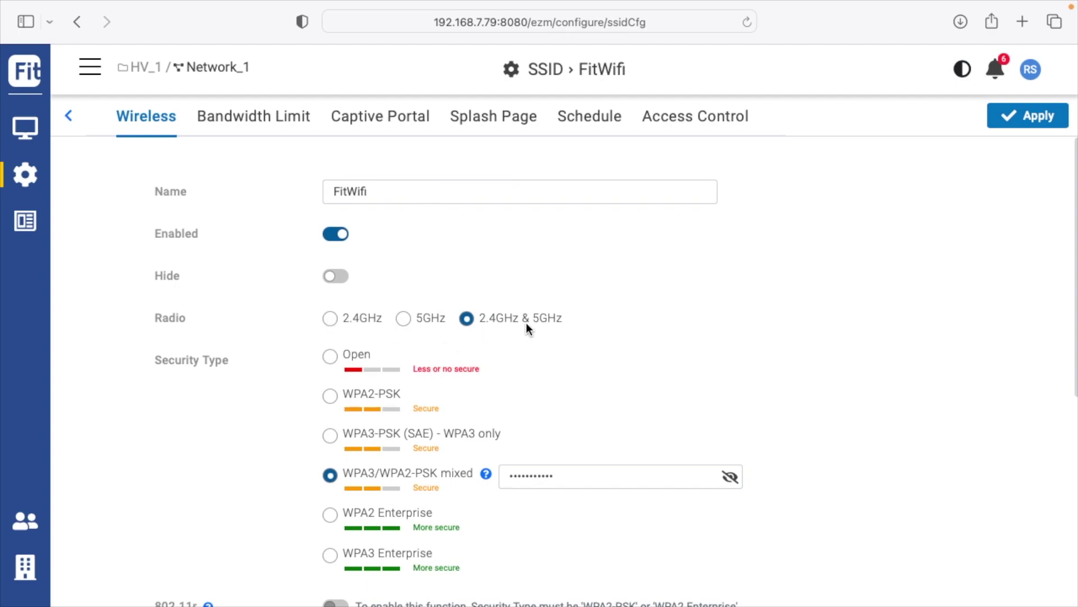
Scroll through FitWifi's Wireless settings with Advanced Settings expanded.
scroll(537, 328, down, 3)
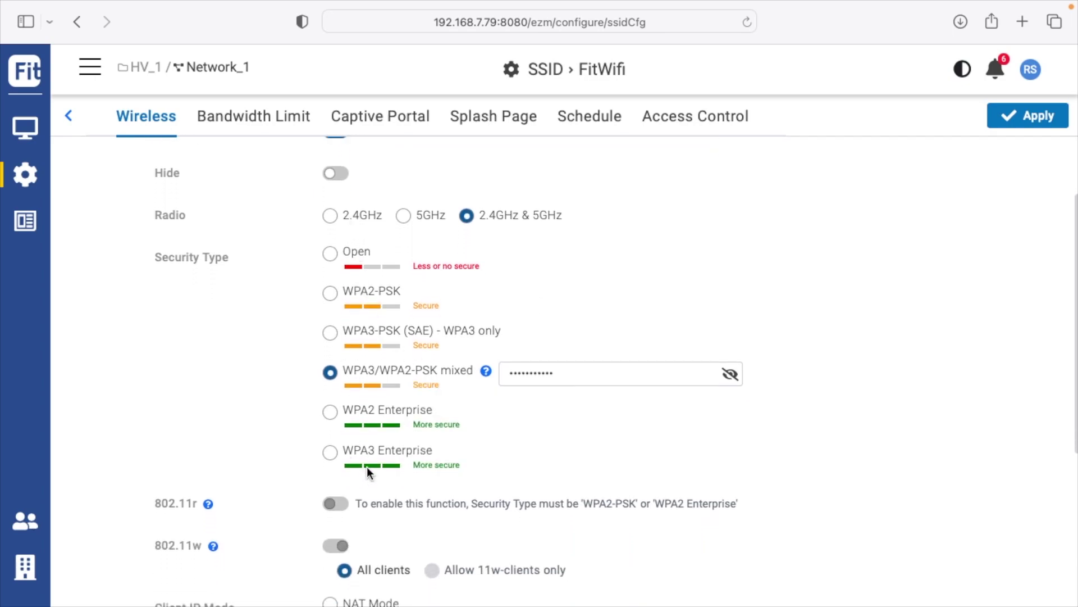
scroll(597, 482, down, 5)
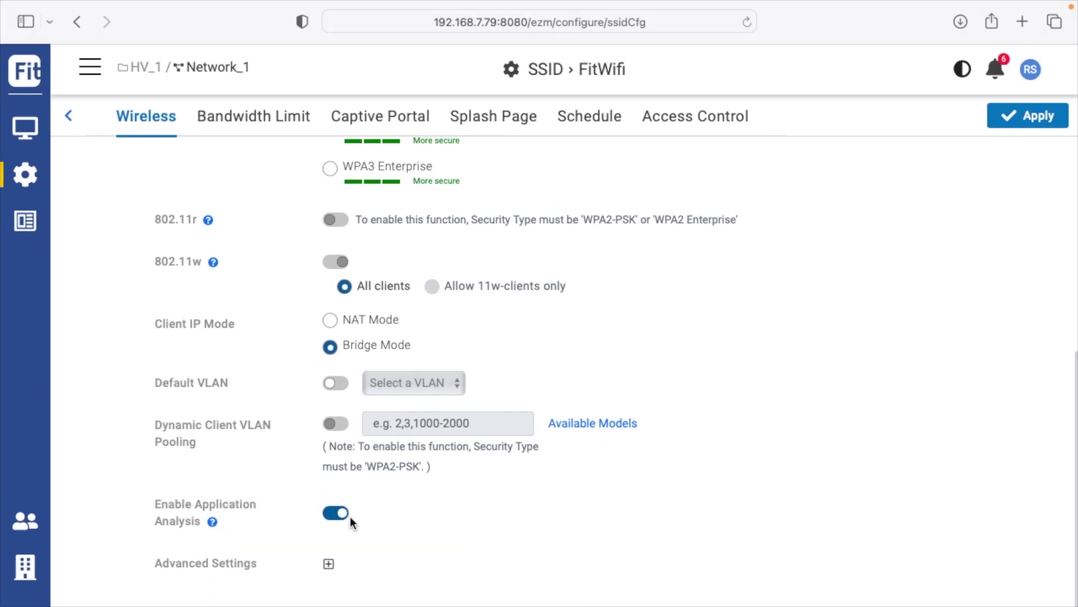
click(330, 563)
scroll(330, 565, down, 4)
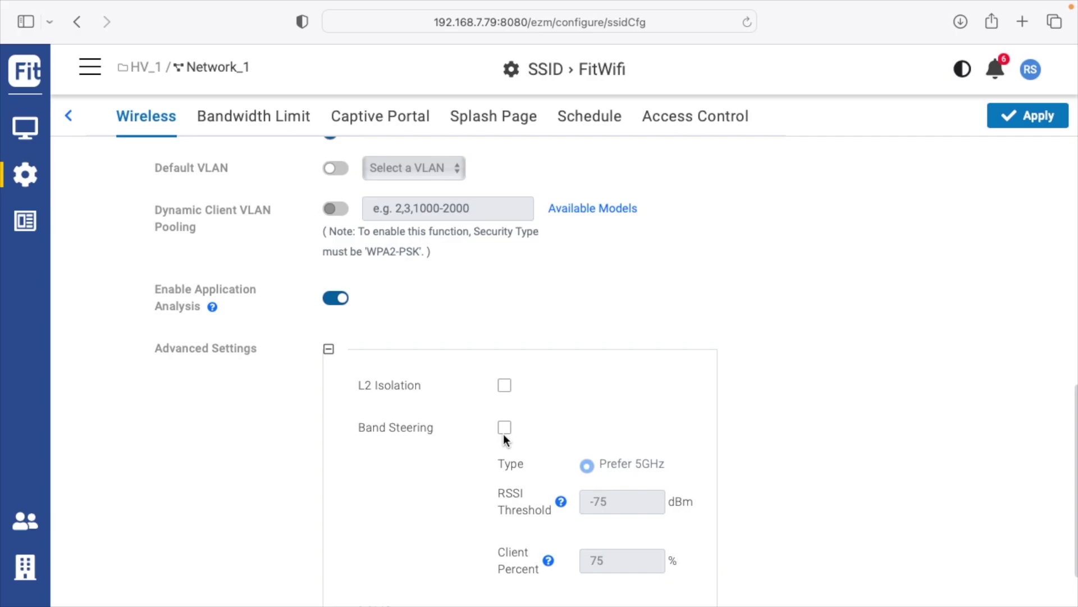
scroll(503, 438, down, 2)
scroll(342, 260, up, 12)
View FitWifi's Bandwidth Limit, Captive Portal, Splash Page, Schedule and Access Control settings in turn.
click(269, 126)
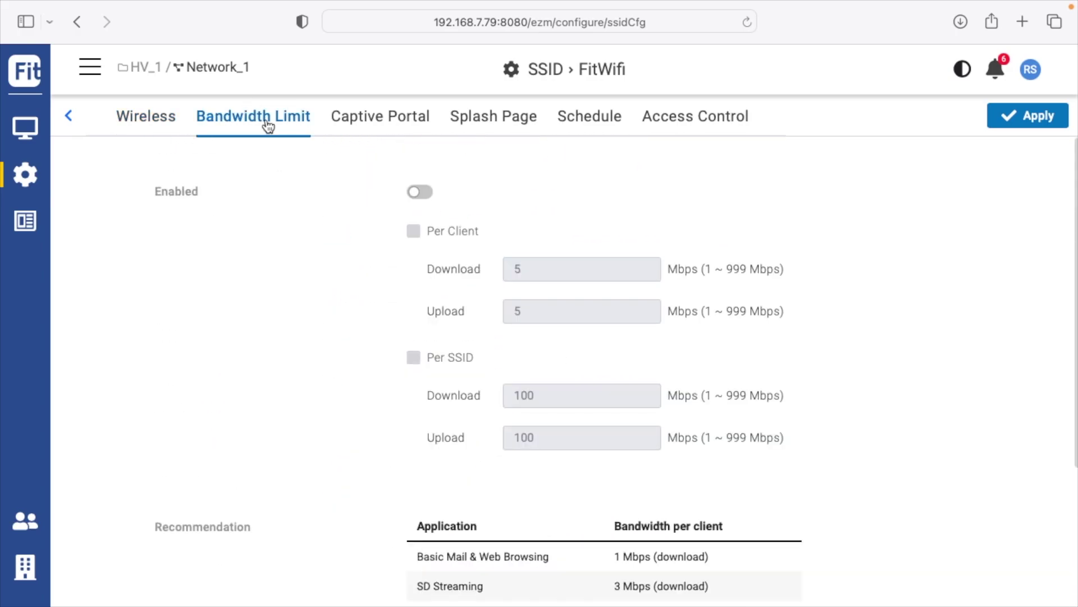
click(375, 120)
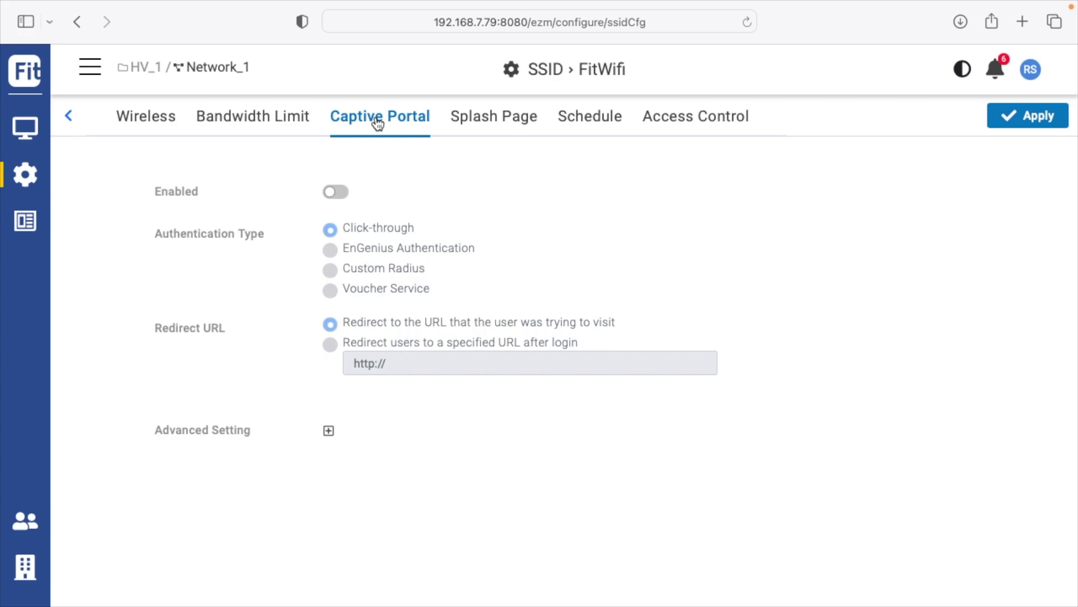
click(515, 125)
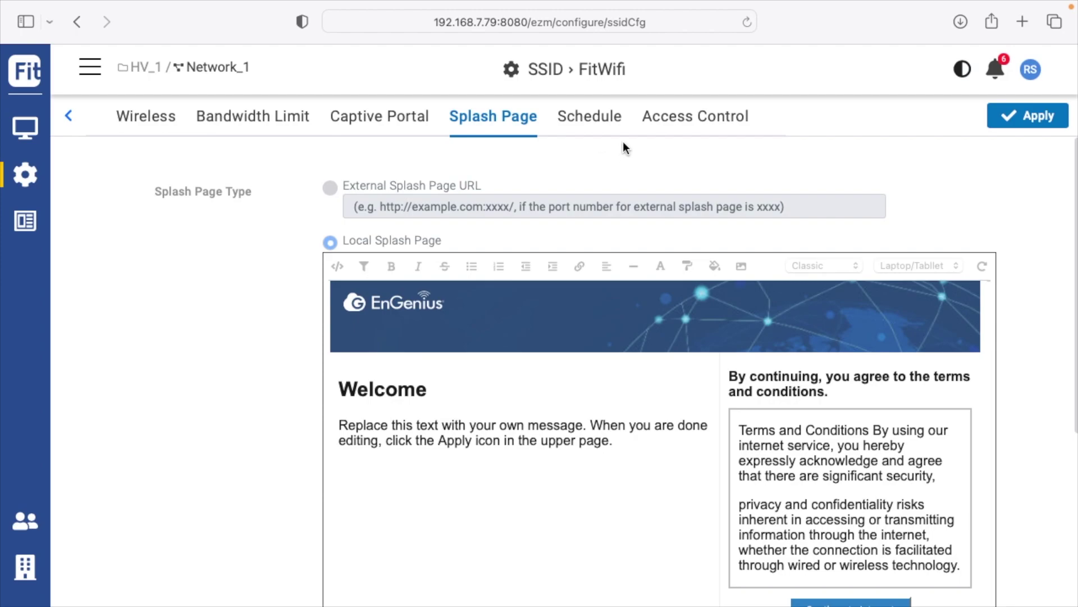
click(600, 119)
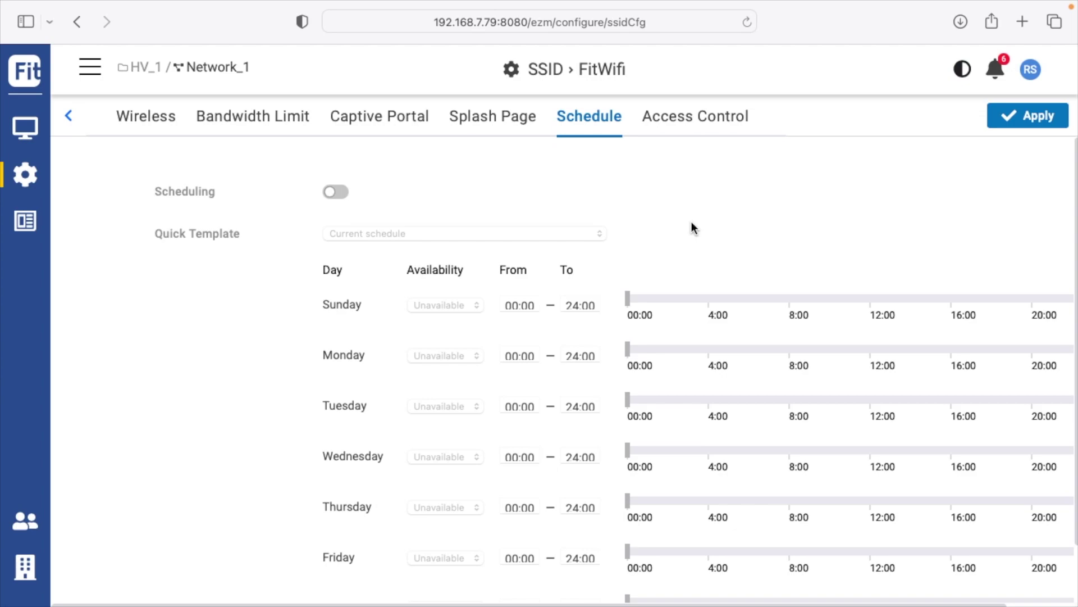
click(728, 120)
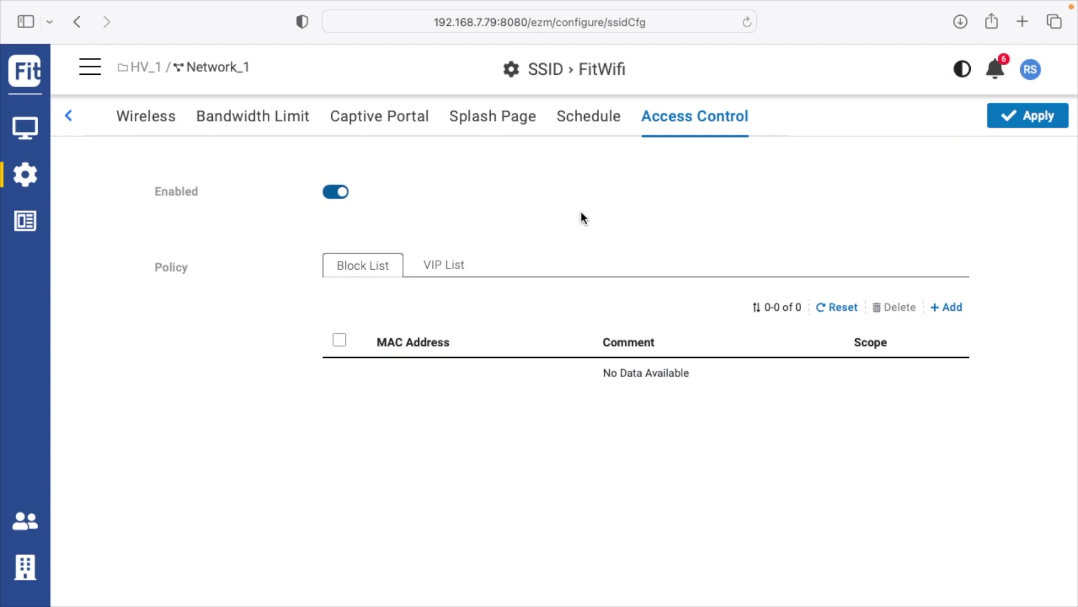
Check Network_1's indoor channel width options, keeping 2.4G at 20 and 5G at 80.
mouse_move(26, 174)
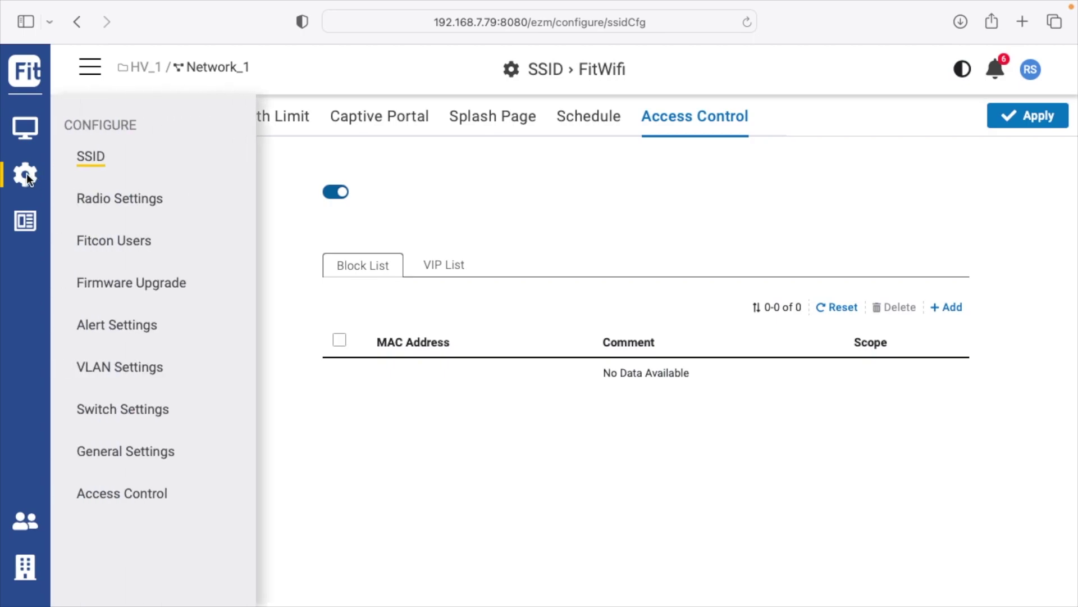
click(97, 197)
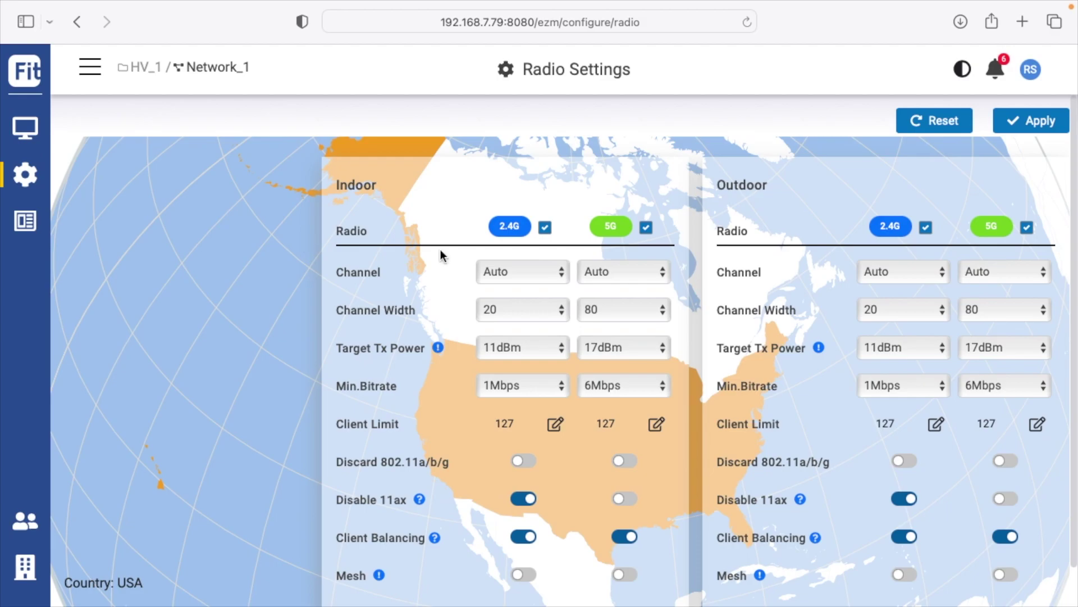
click(494, 308)
click(483, 308)
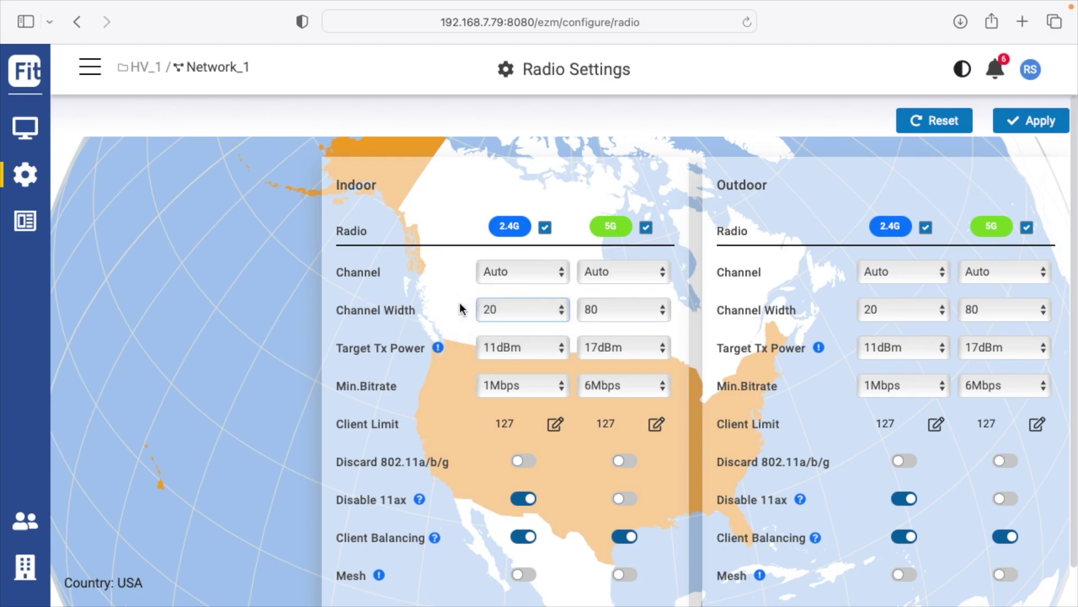
click(515, 309)
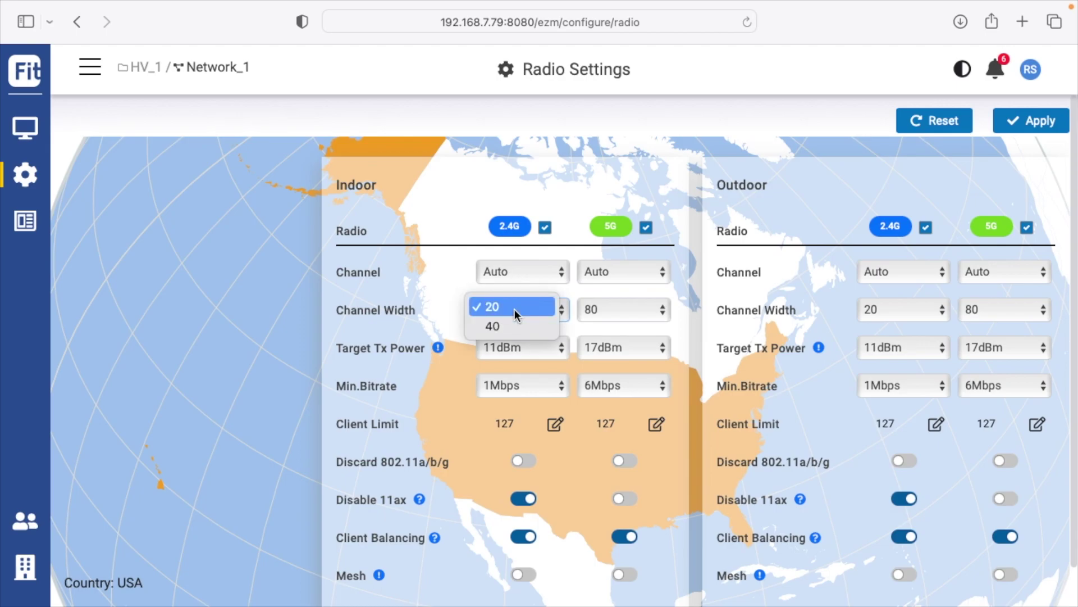
click(631, 310)
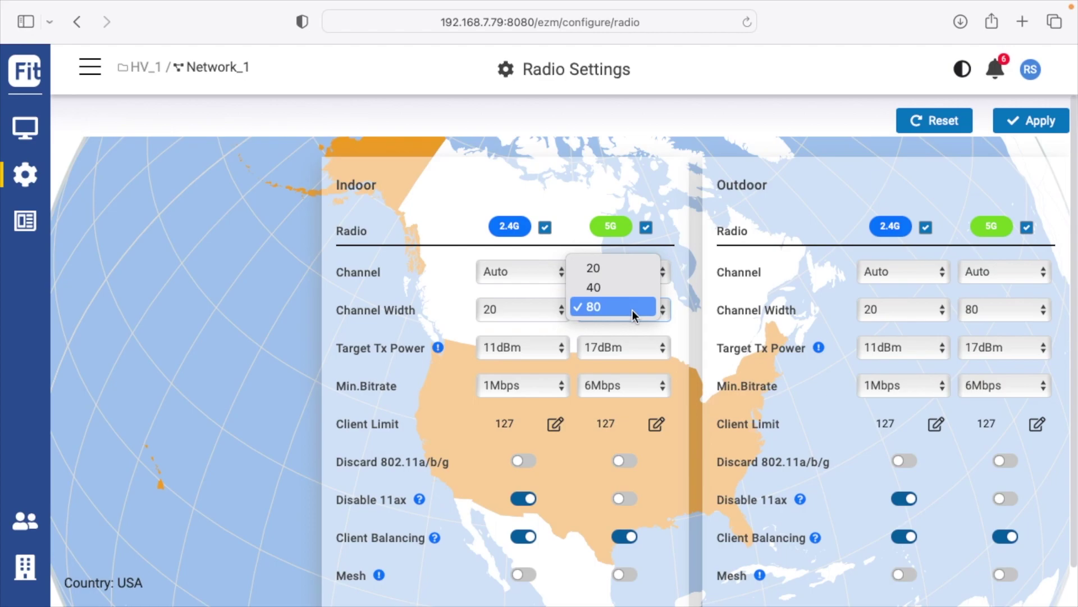
click(633, 310)
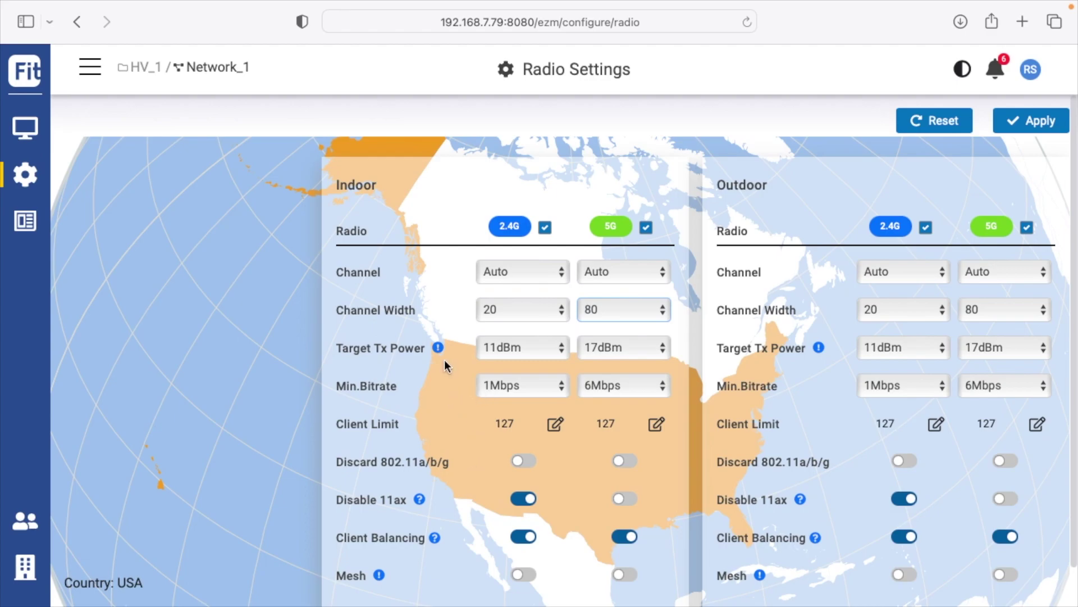
scroll(443, 359, down, 1)
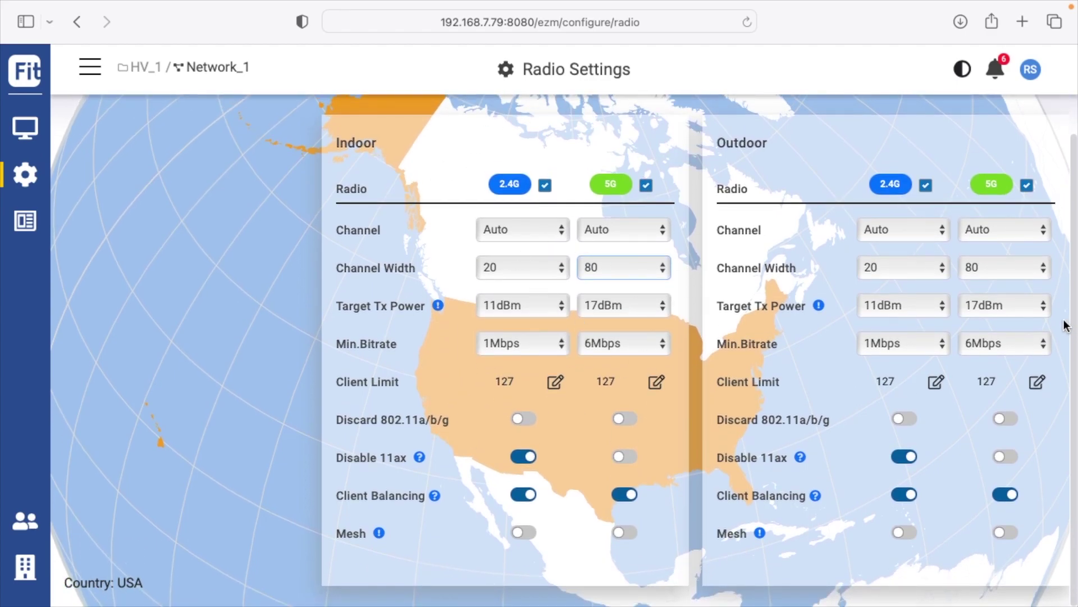
scroll(129, 291, up, 1)
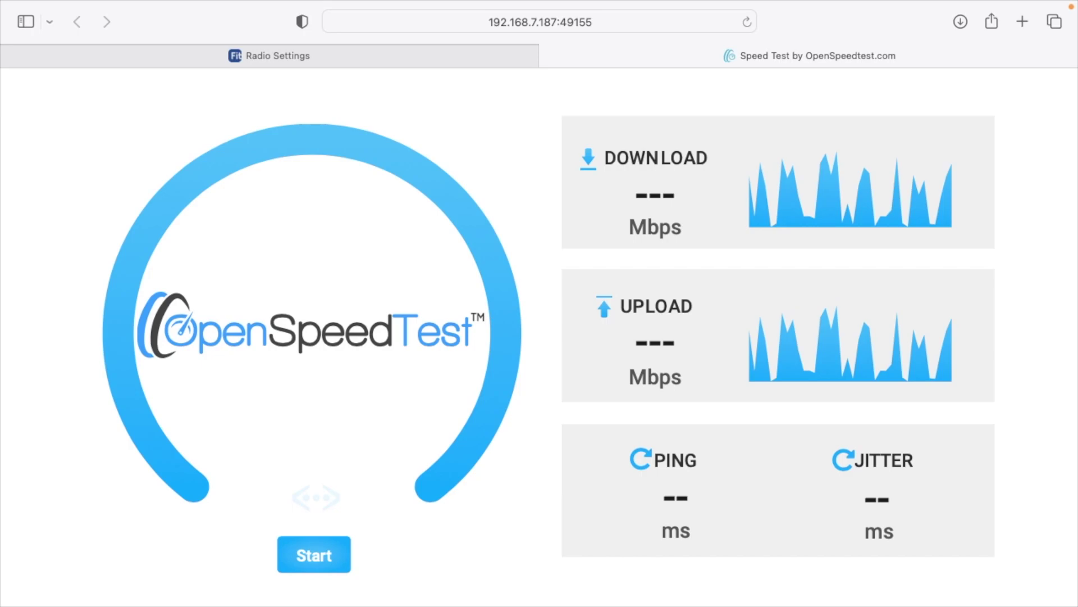
Start an OpenSpeedTest run and let it finish.
click(314, 554)
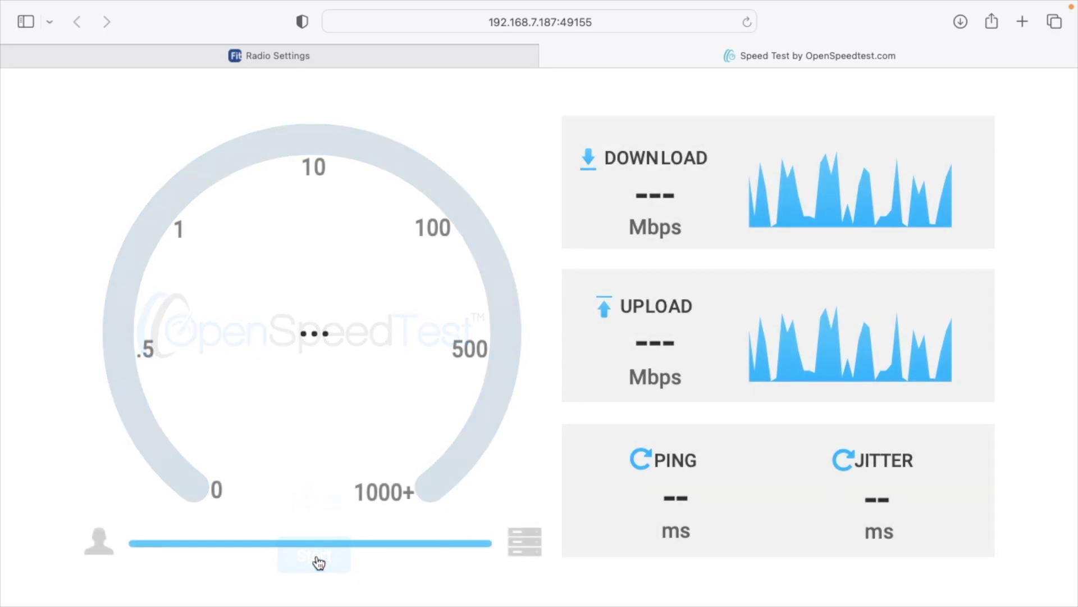